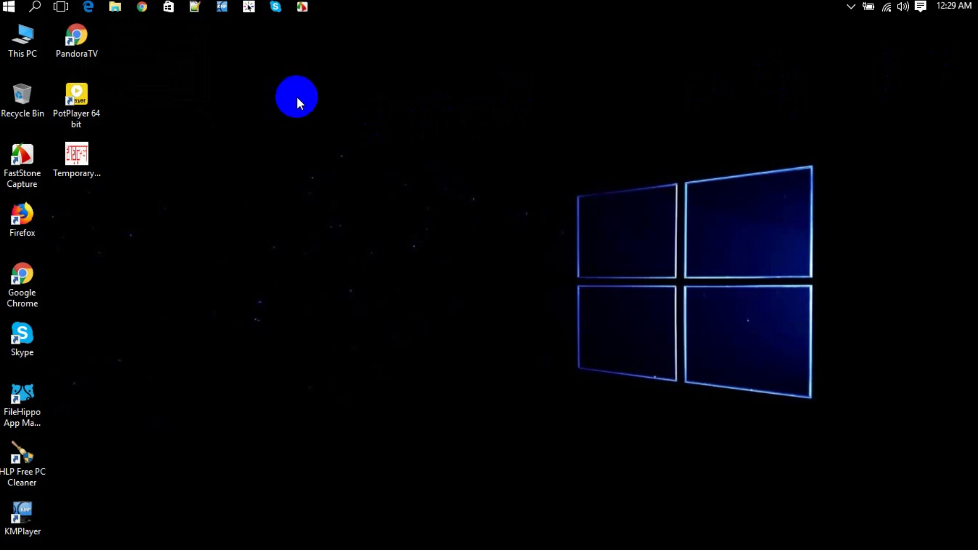
- Switch to Google Chrome and open a new tab beside the Fiverr tab
click(142, 7)
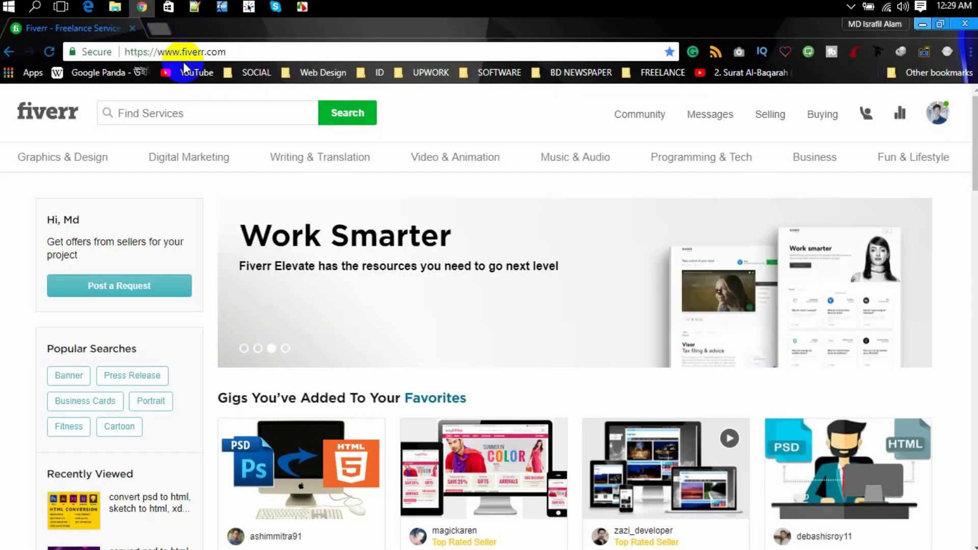
click(168, 27)
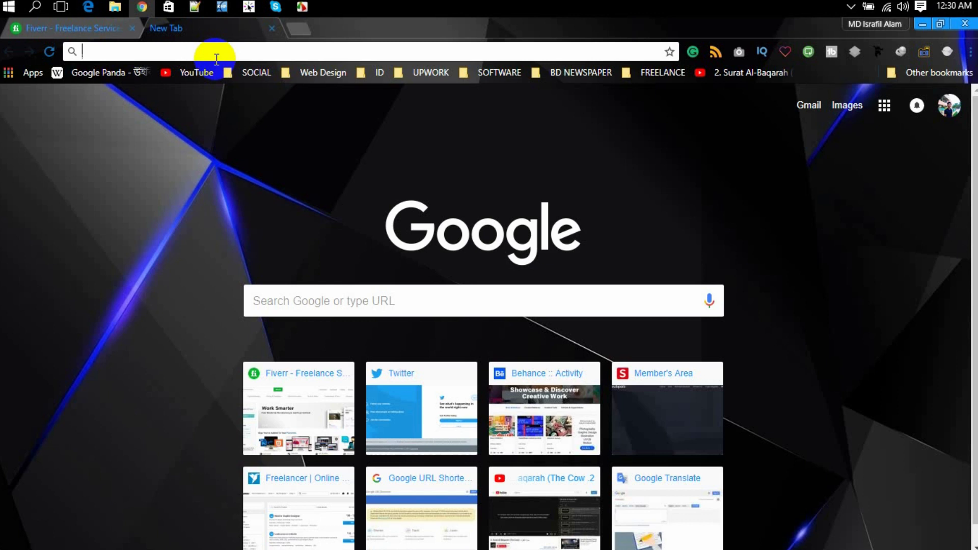
text(adobe creative cloud download)
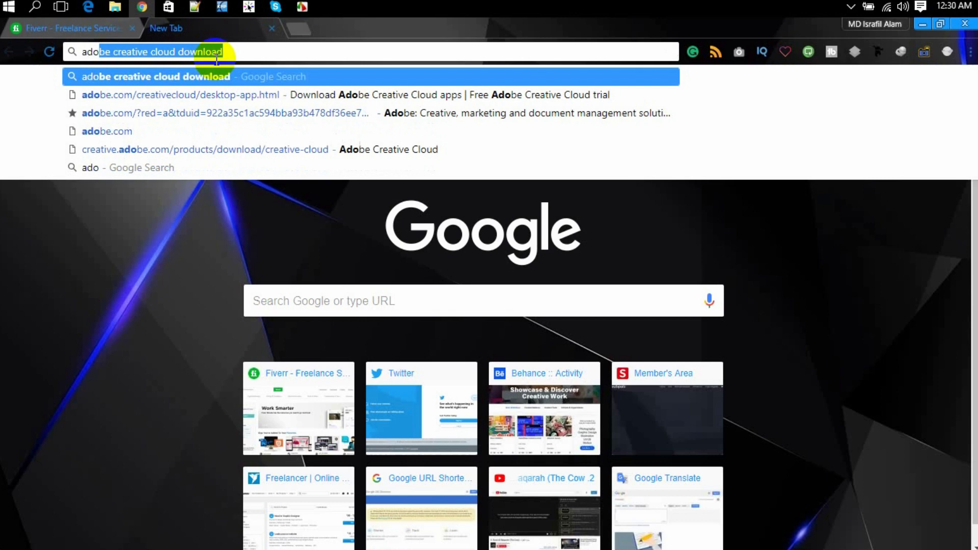
key(Return)
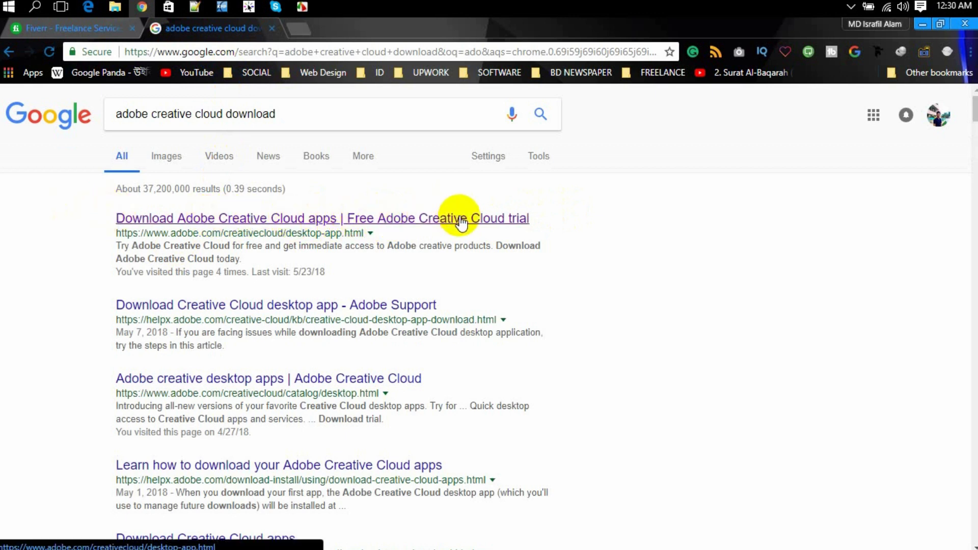
click(342, 218)
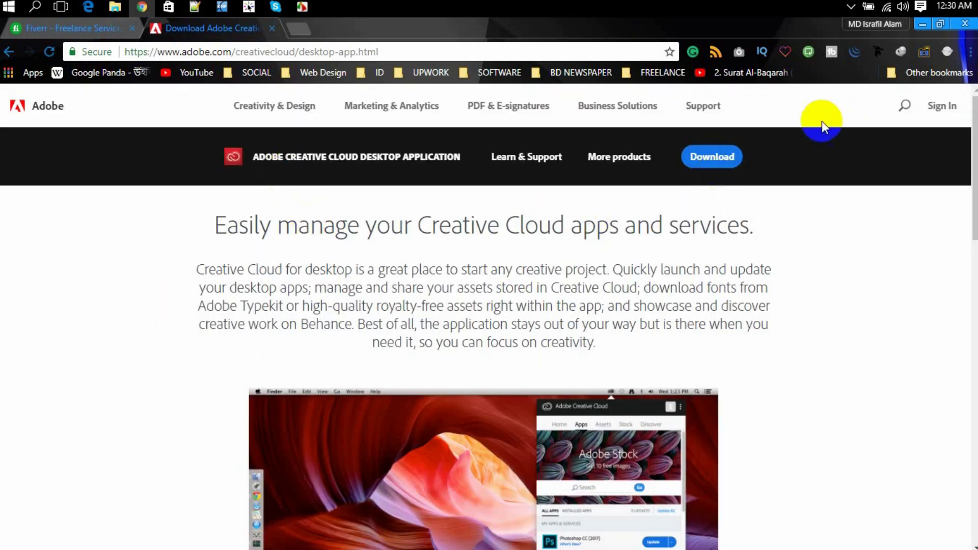
click(710, 159)
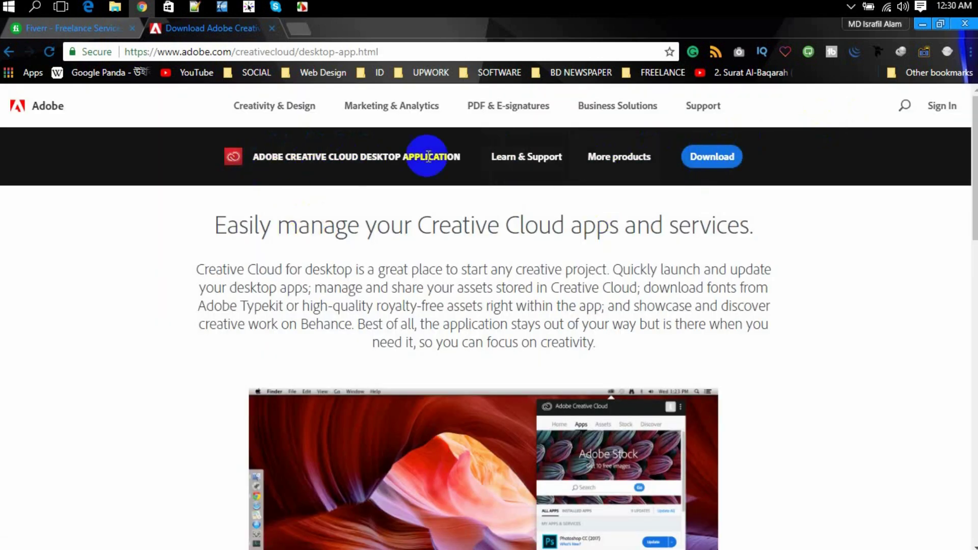
click(713, 162)
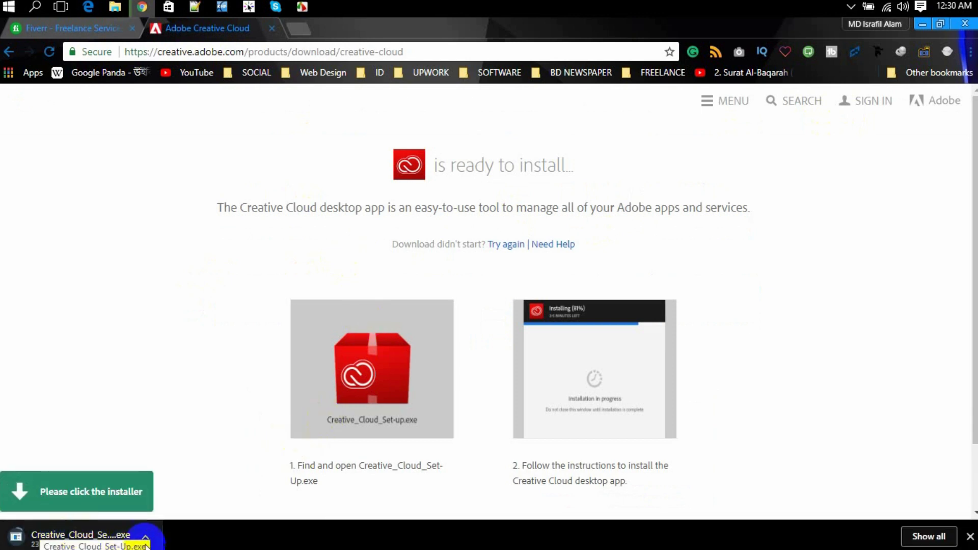
click(117, 533)
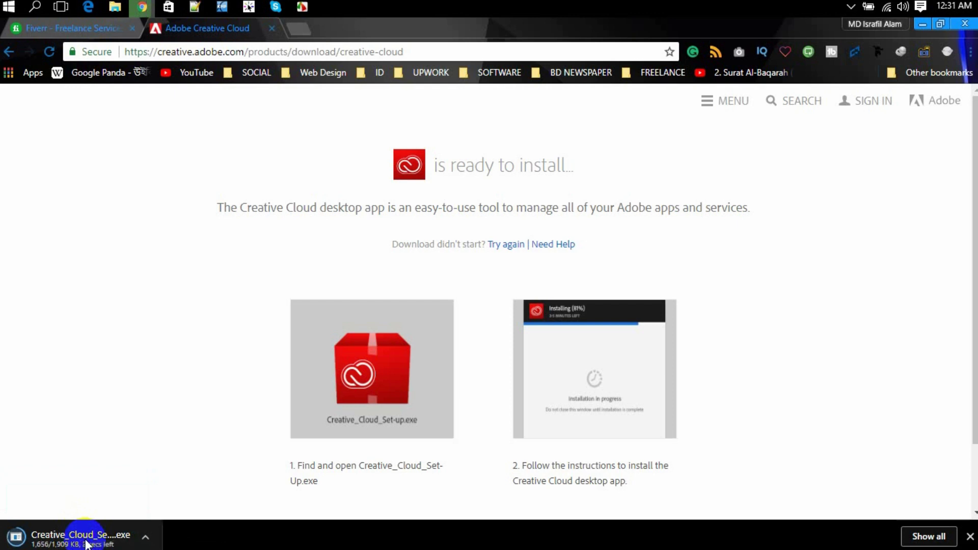
- Run the downloaded Creative_Cloud_Set-Up.exe, confirming the security warning
click(85, 540)
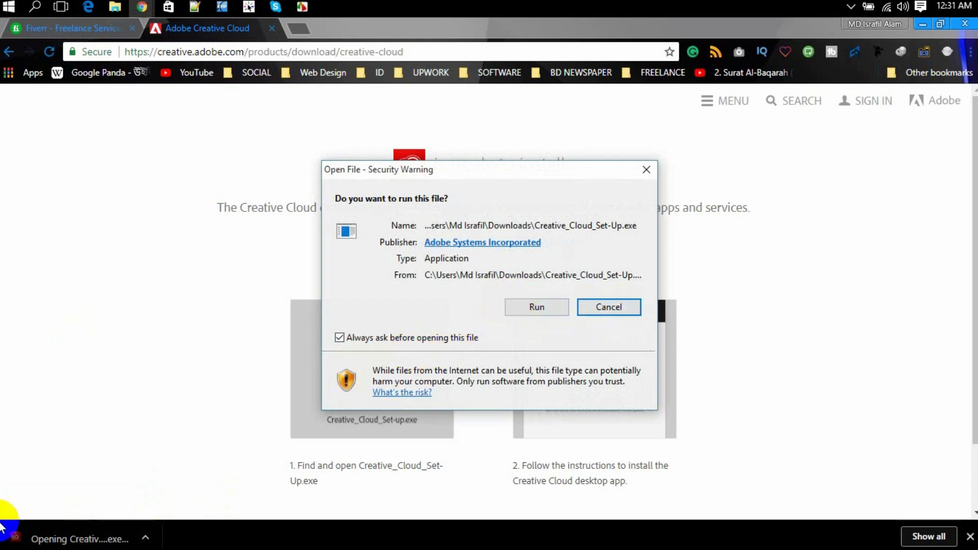
click(537, 312)
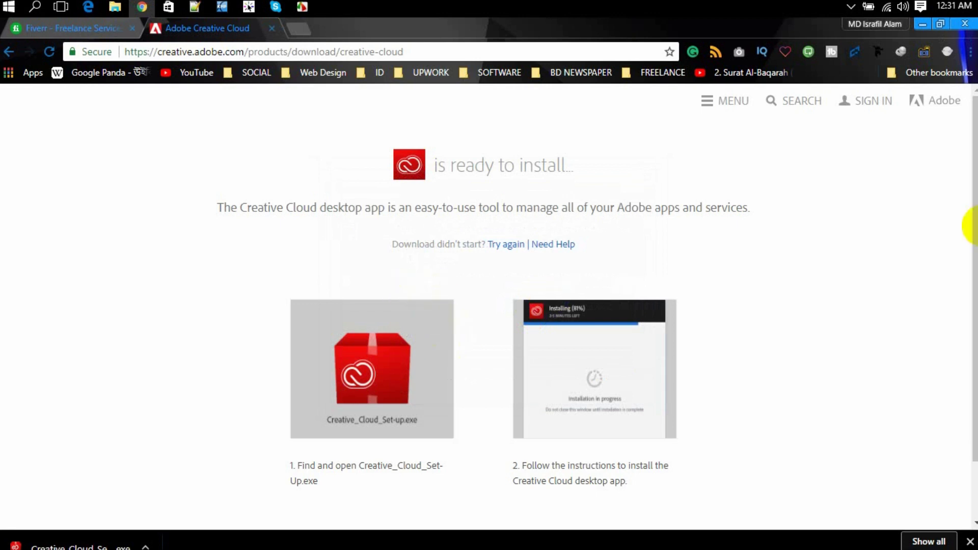
- Minimize Chrome and choose Sign In on the Install Creative Cloud screen
click(924, 26)
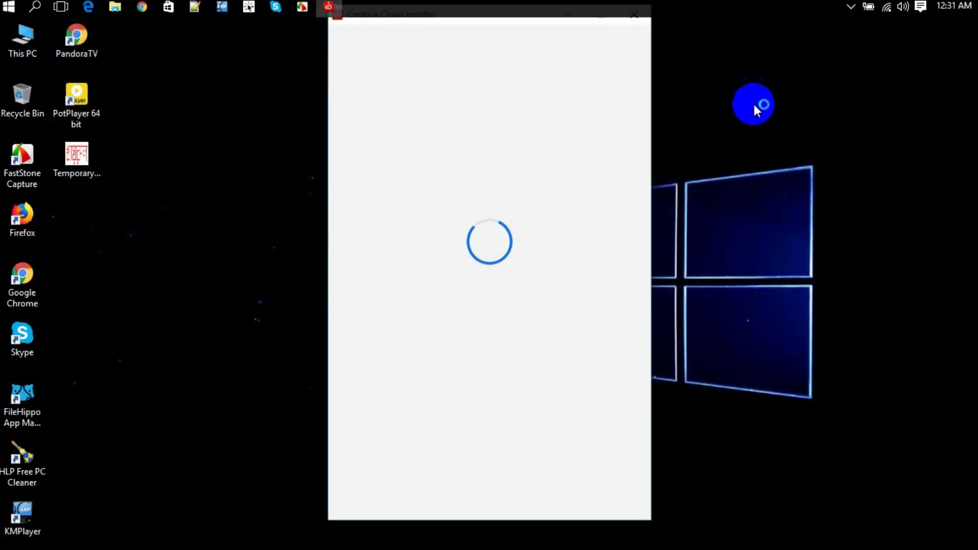
click(526, 259)
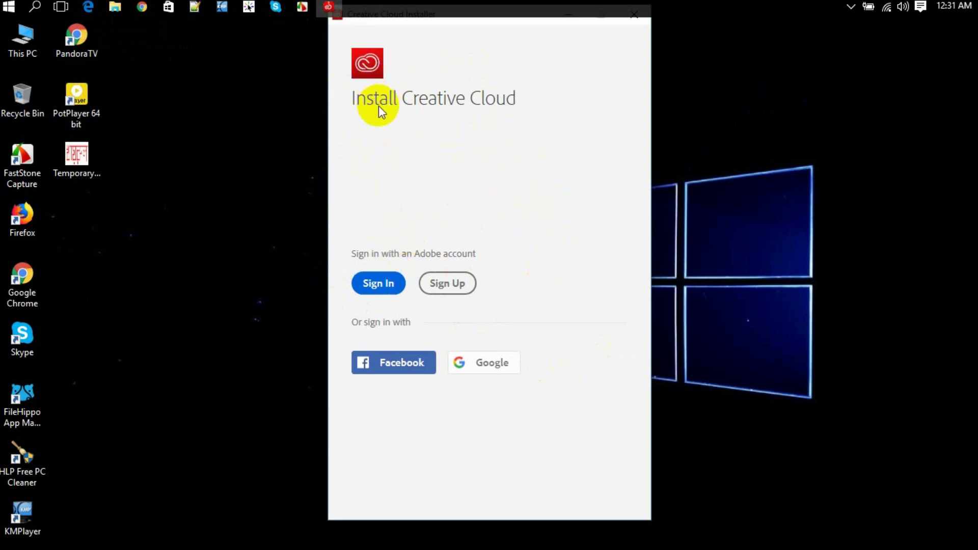
click(375, 287)
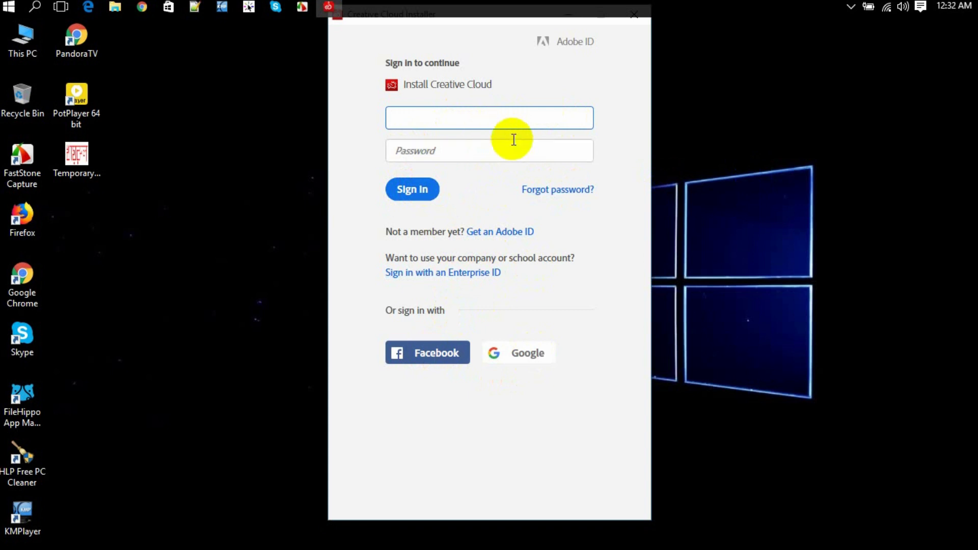
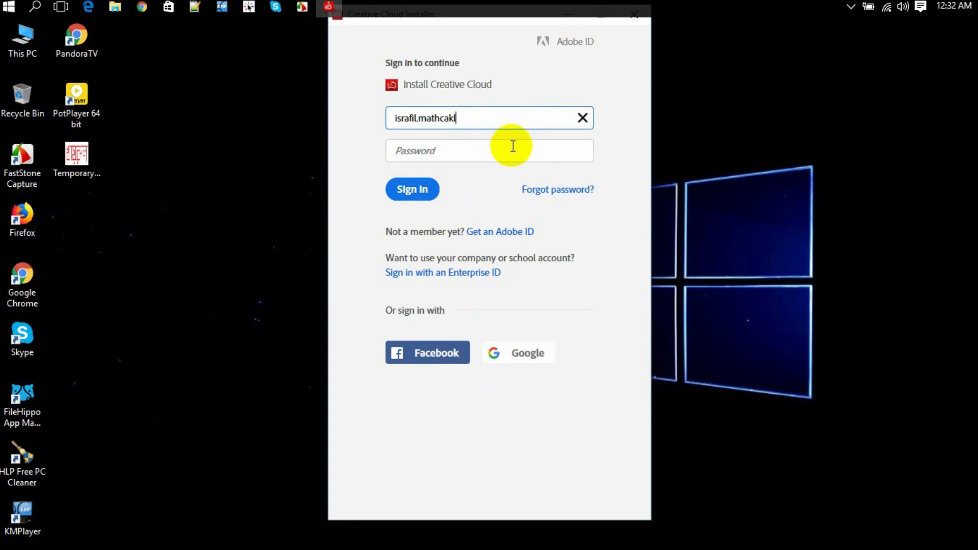
- Enter the Adobe account e-mail and password and submit the sign-in
click(513, 146)
text(••)
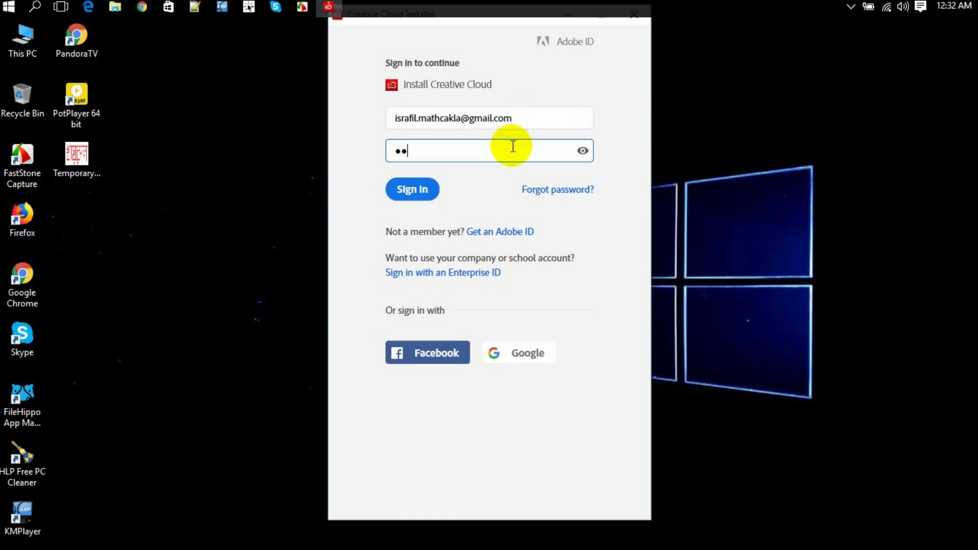
text(•••••)
text(•••••••)
text(•)
text(••)
click(413, 189)
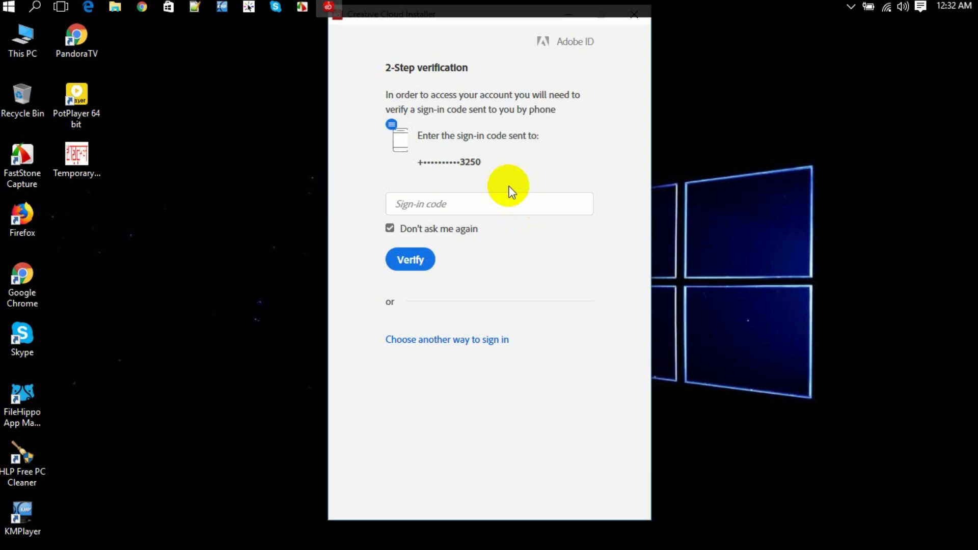
- Enter the sign-in code received by SMS and verify it
click(504, 201)
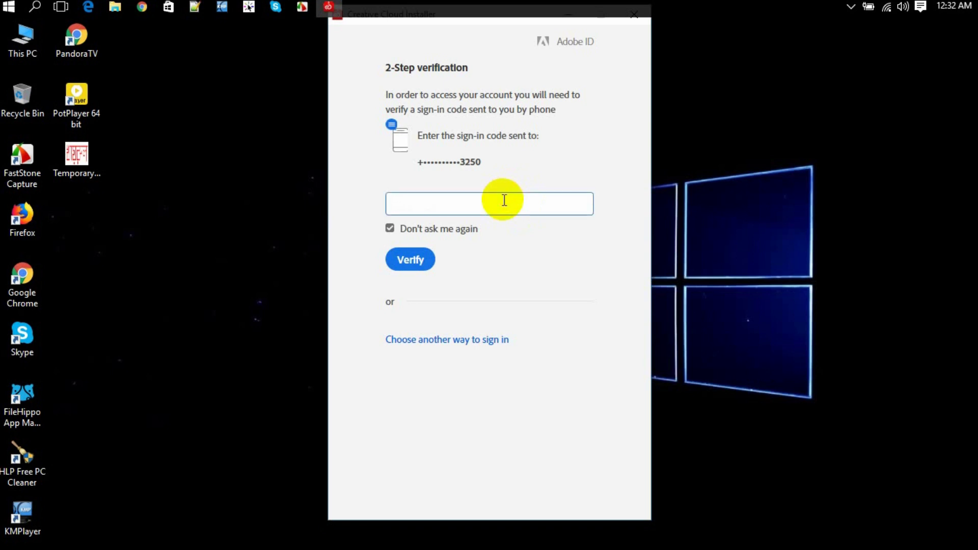
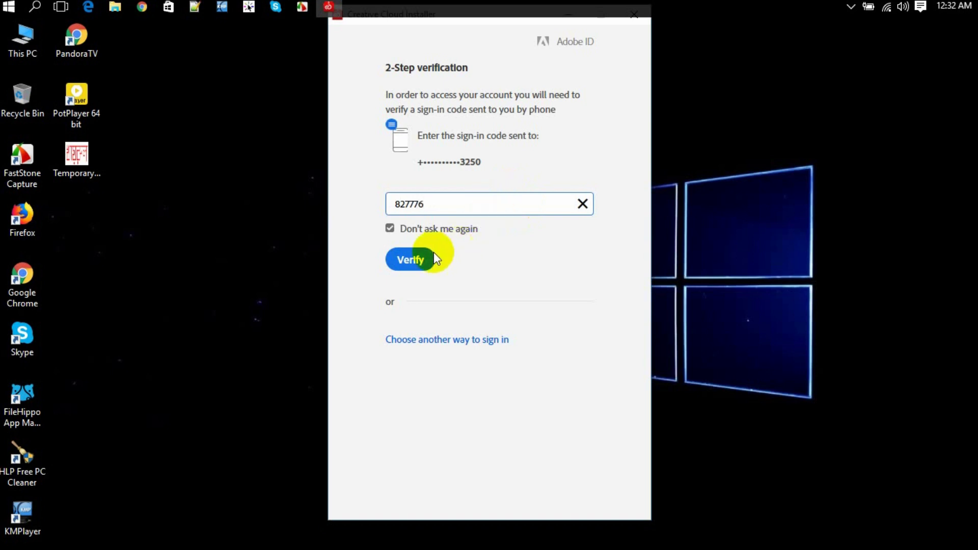
click(432, 258)
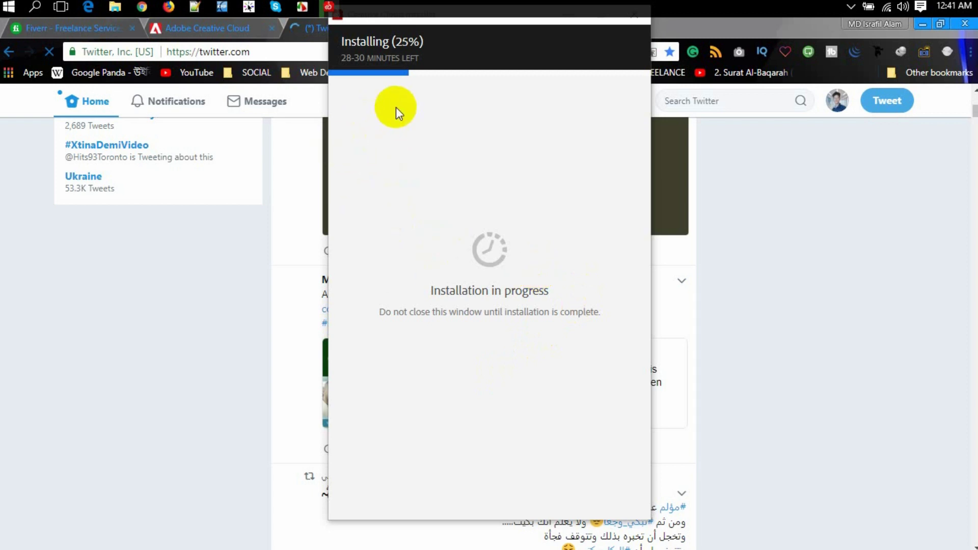
- Wait for the Creative Cloud installation to reach 100% and the app to open
click(399, 44)
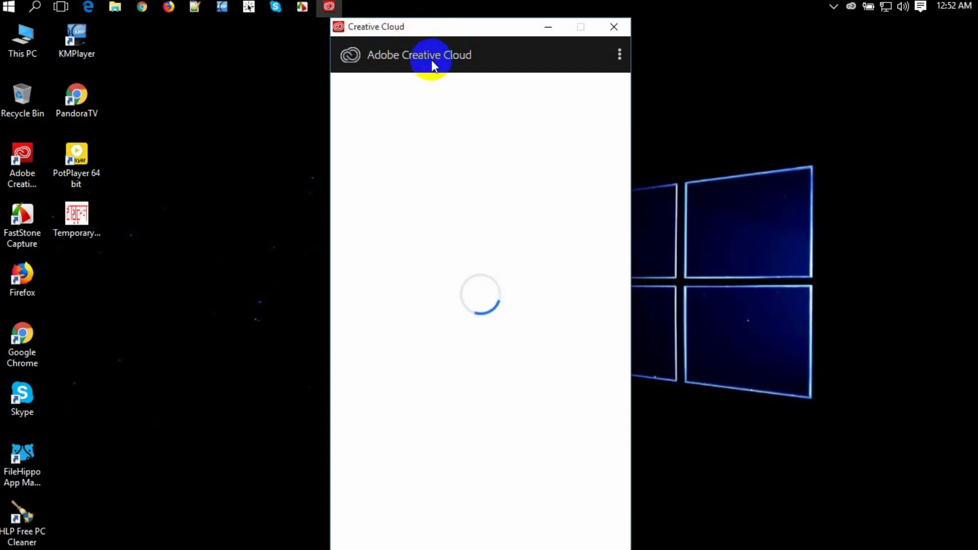
- Reposition the Creative Cloud window and scroll the Apps list to Photoshop CC (2017)
click(615, 51)
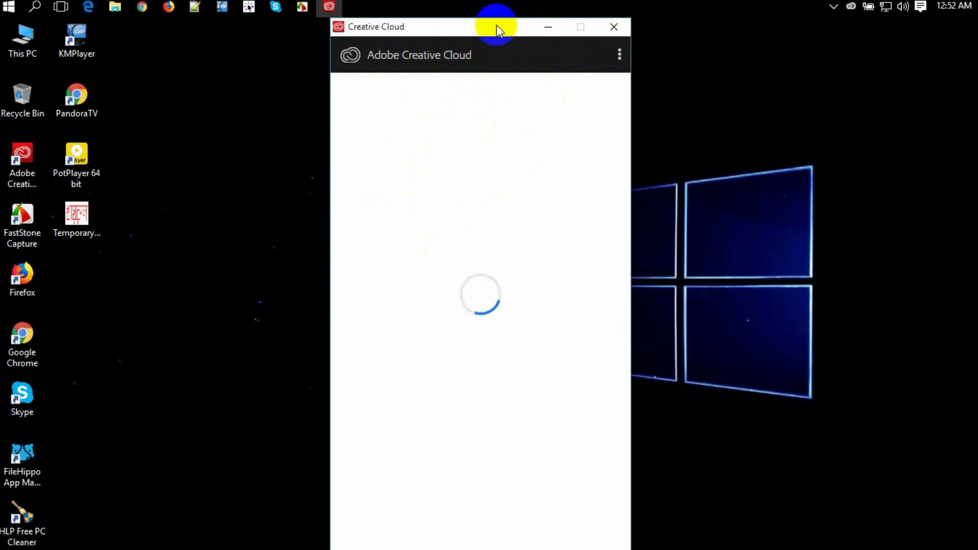
mouse_move(497, 27)
mouse_down()
mouse_move(481, 44)
mouse_move(489, 25)
mouse_up()
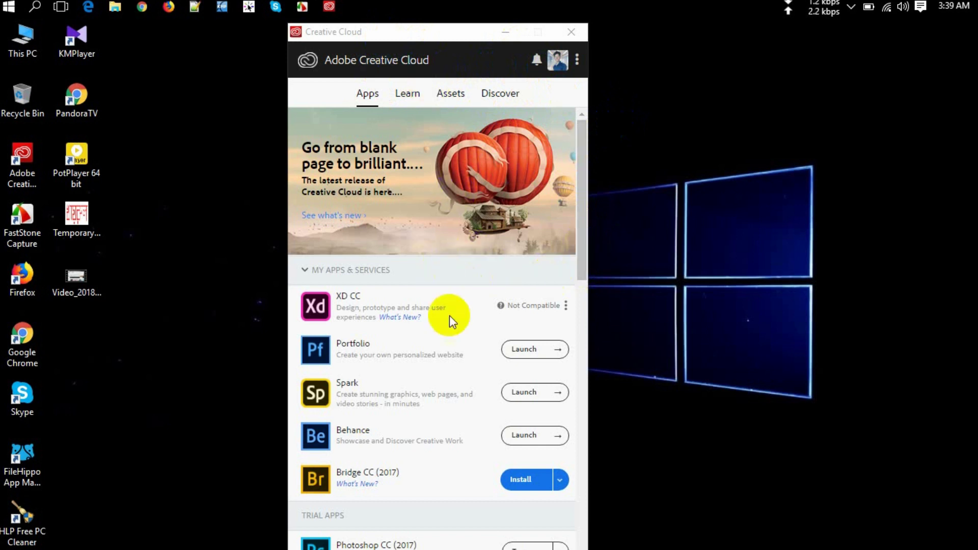
scroll(434, 361, down, 3)
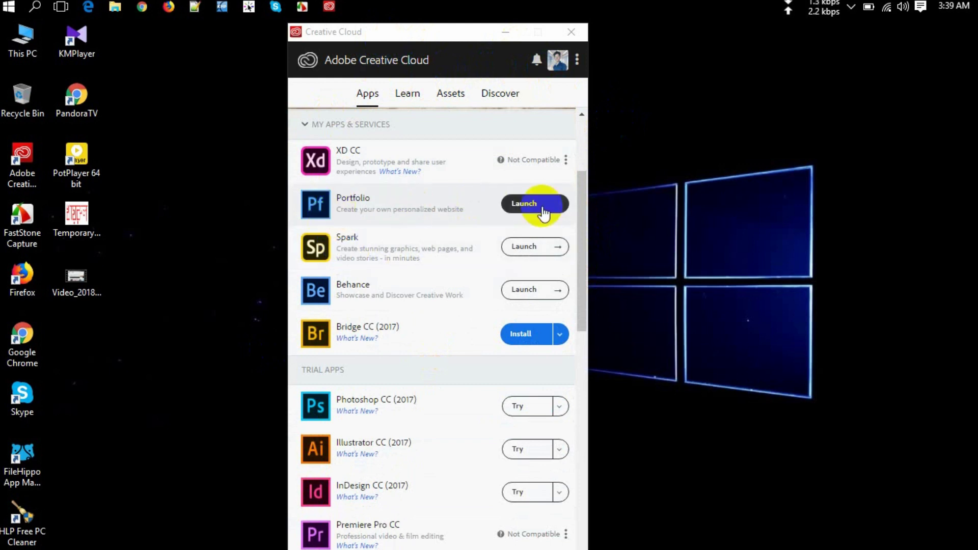
scroll(446, 339, down, 3)
scroll(451, 351, down, 6)
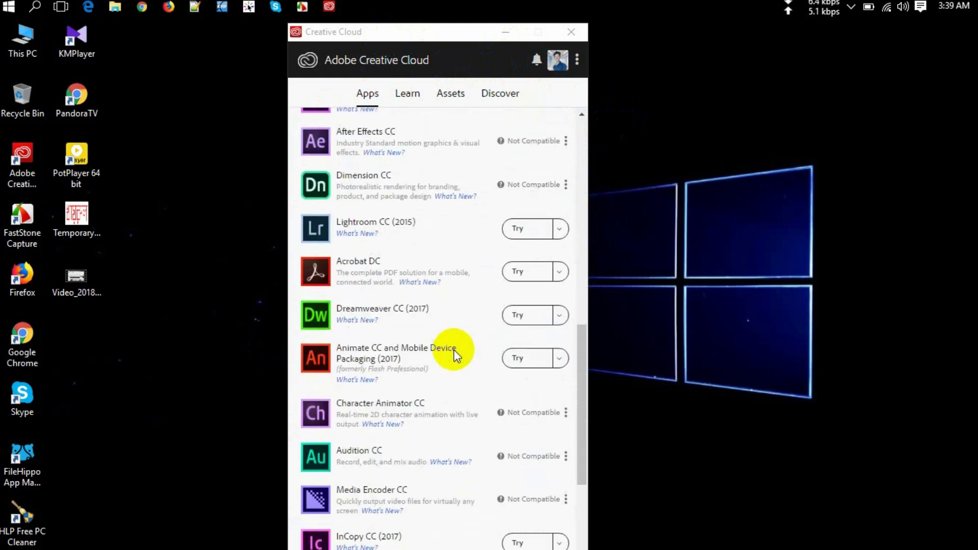
scroll(450, 362, down, 3)
scroll(447, 377, down, 1)
scroll(382, 324, up, 6)
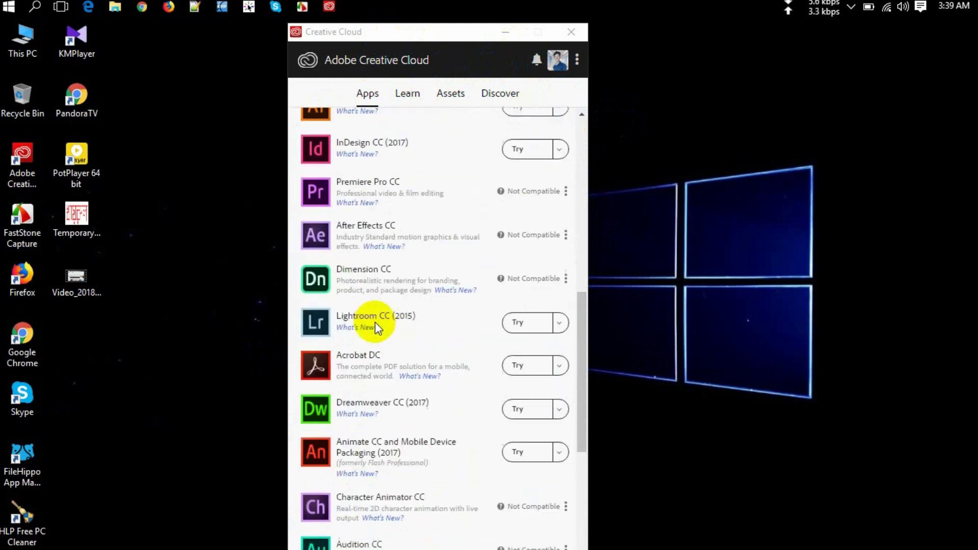
scroll(376, 326, up, 1)
scroll(376, 326, up, 6)
scroll(376, 327, up, 2)
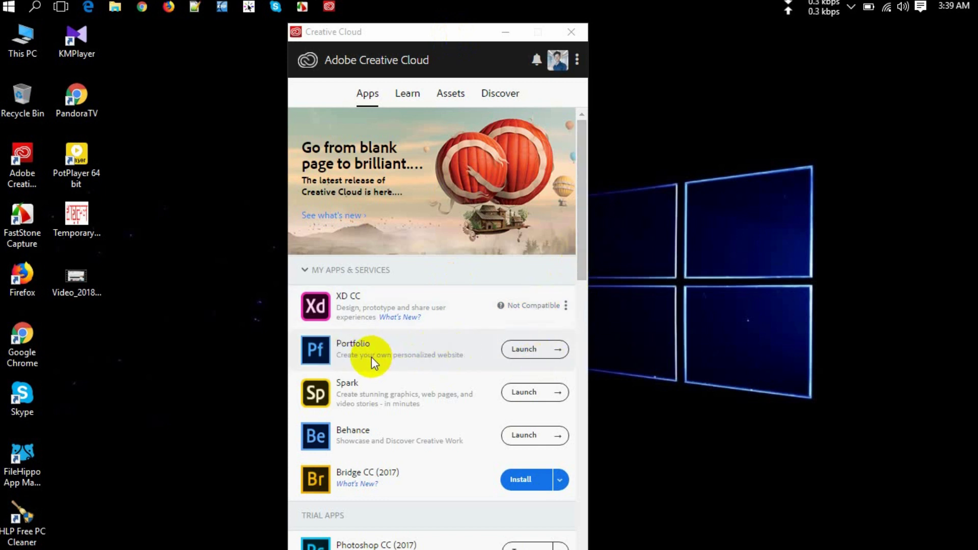
scroll(489, 359, down, 3)
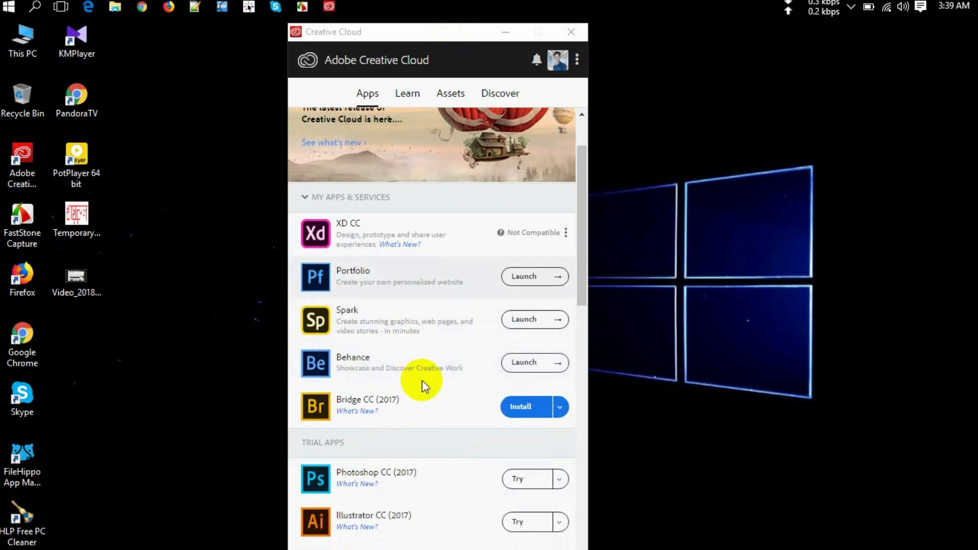
scroll(412, 397, down, 3)
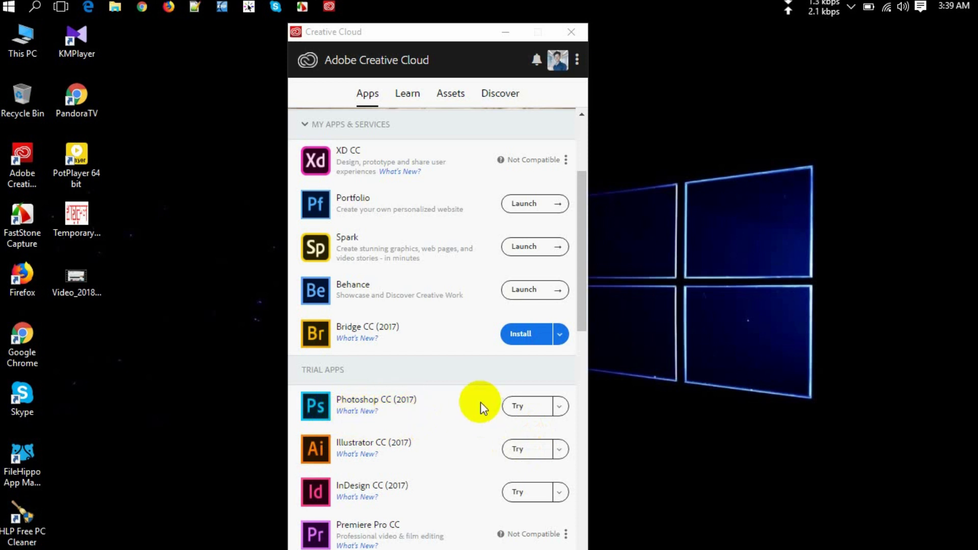
- Install Photoshop CC (2017) via Try and start its 7-day trial
click(528, 410)
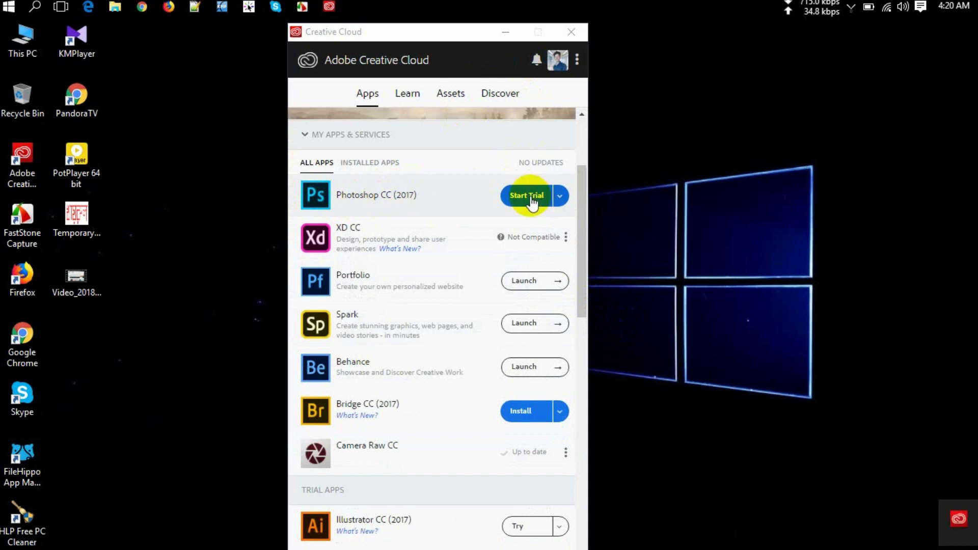
click(532, 199)
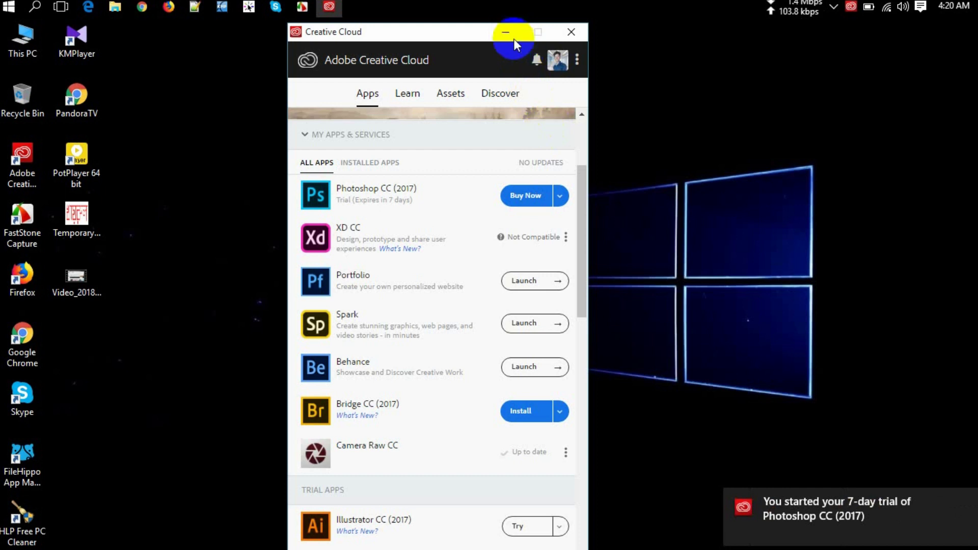
- Let Photoshop CC 2017 load its start screen showing 7 Days Left in Trial, then return to Creative Cloud's Apps list
click(505, 33)
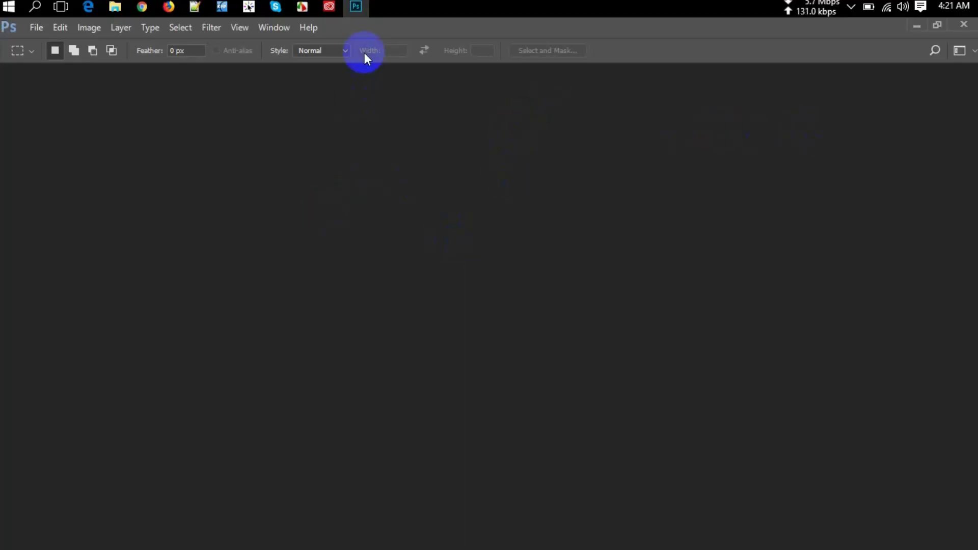
click(329, 7)
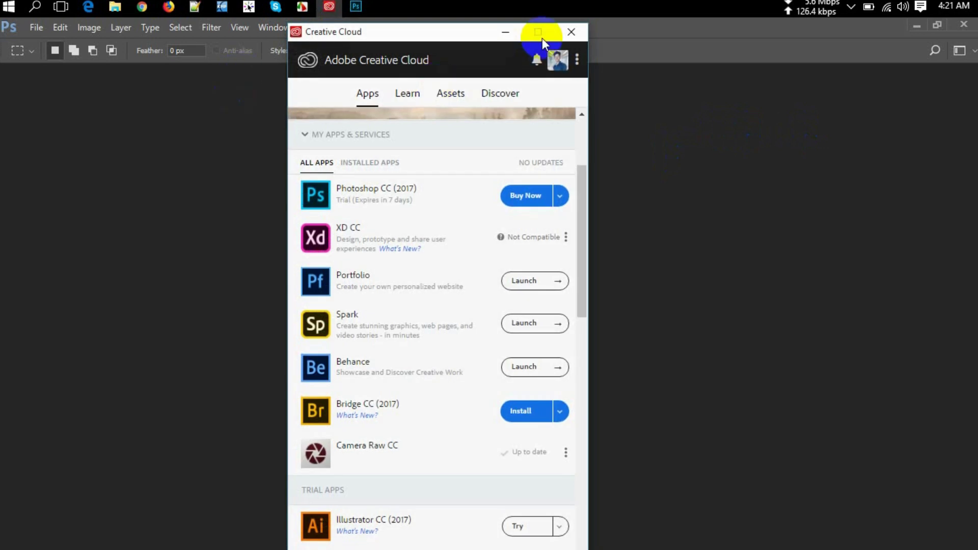
click(511, 36)
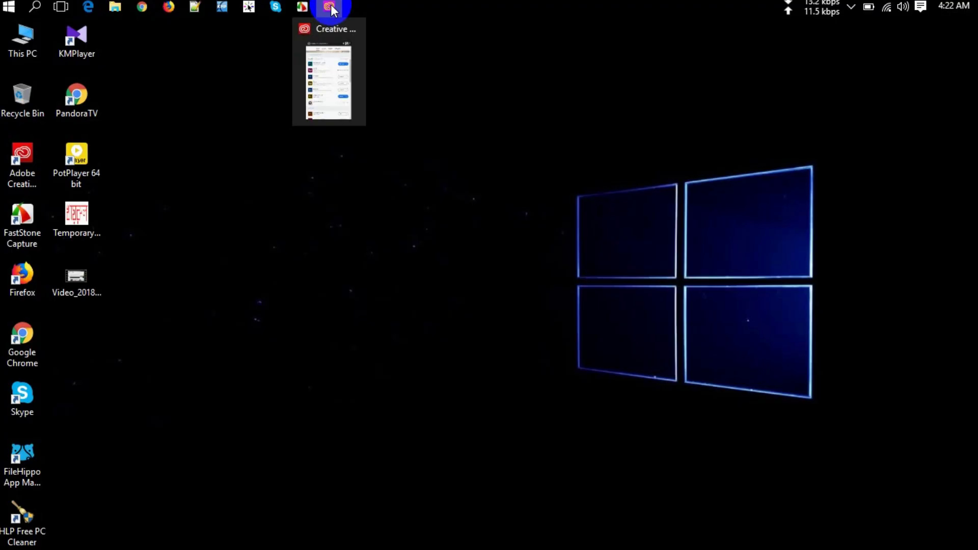
click(329, 6)
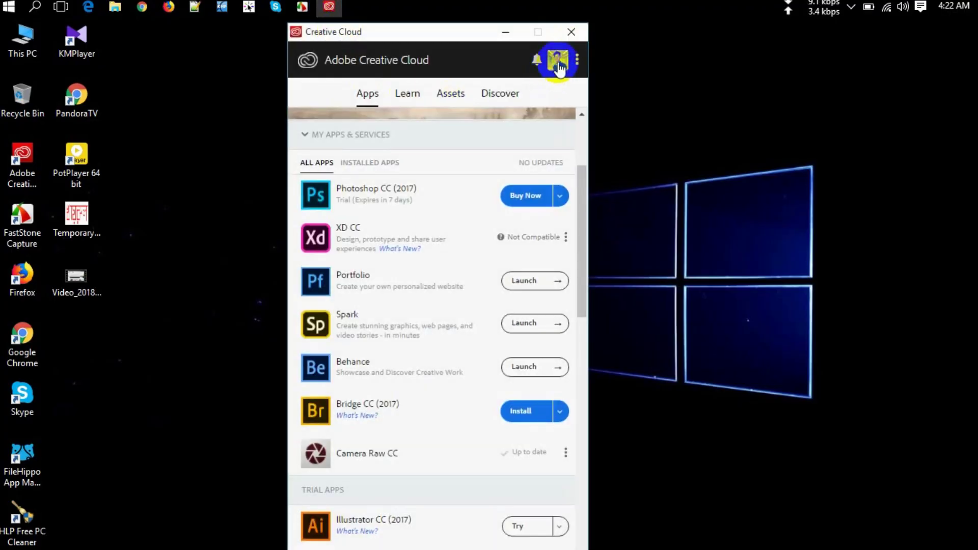
- Sign out of the Adobe account from the Creative Cloud profile menu
click(558, 61)
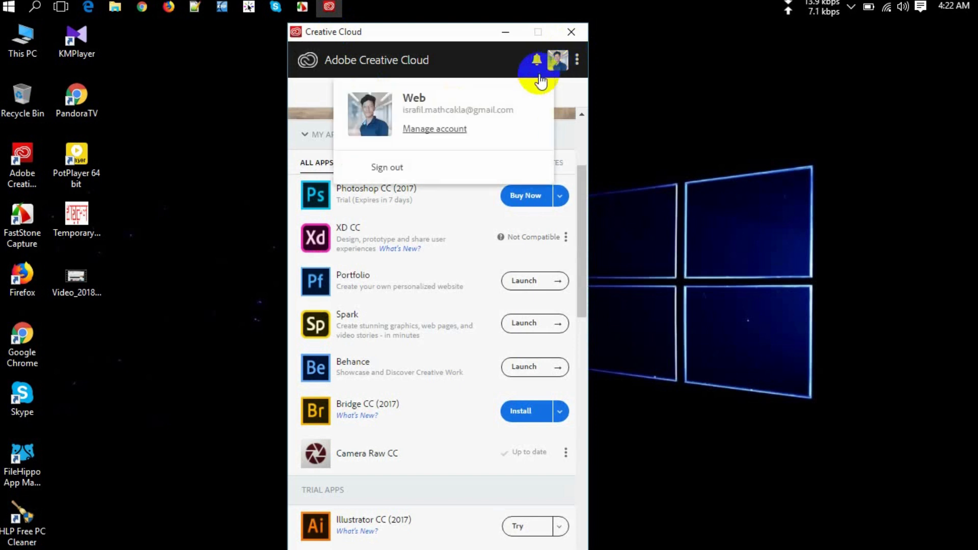
click(390, 170)
click(594, 332)
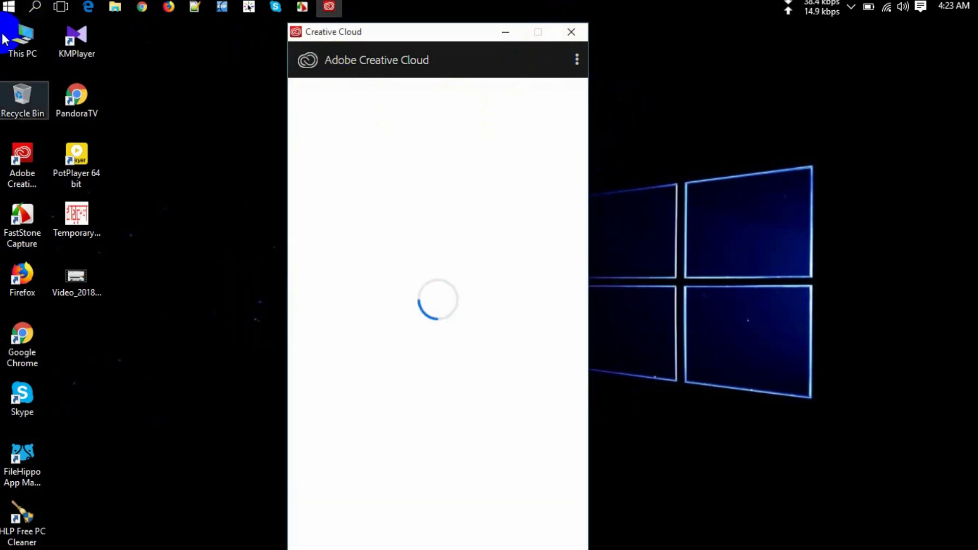
- Relaunch Adobe Photoshop CC 2017 from Start > All apps, bringing up its license agreement
click(8, 17)
key(super)
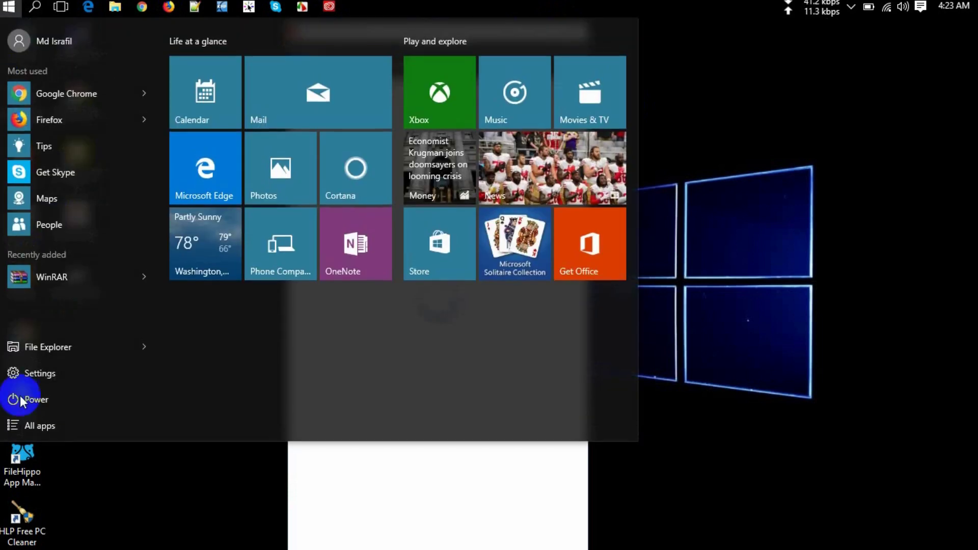
click(45, 427)
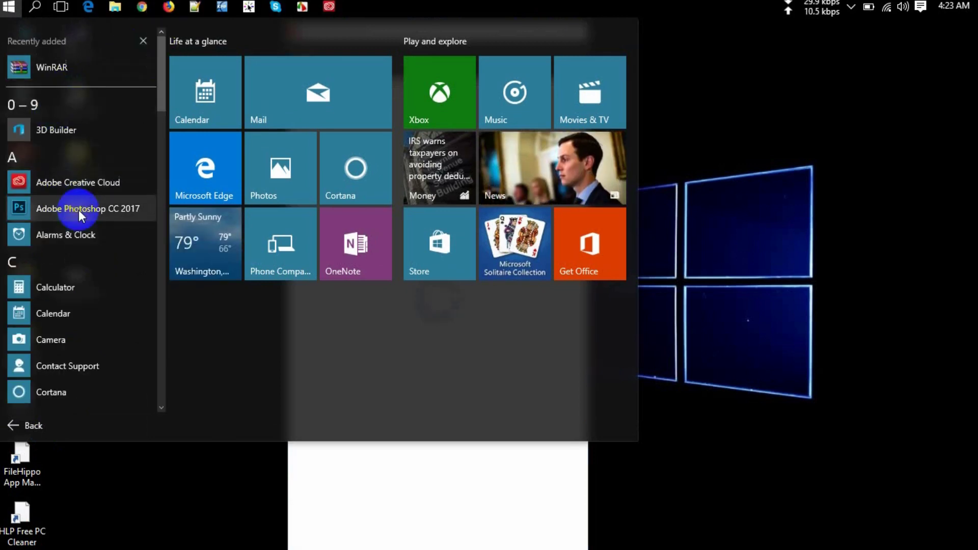
click(88, 209)
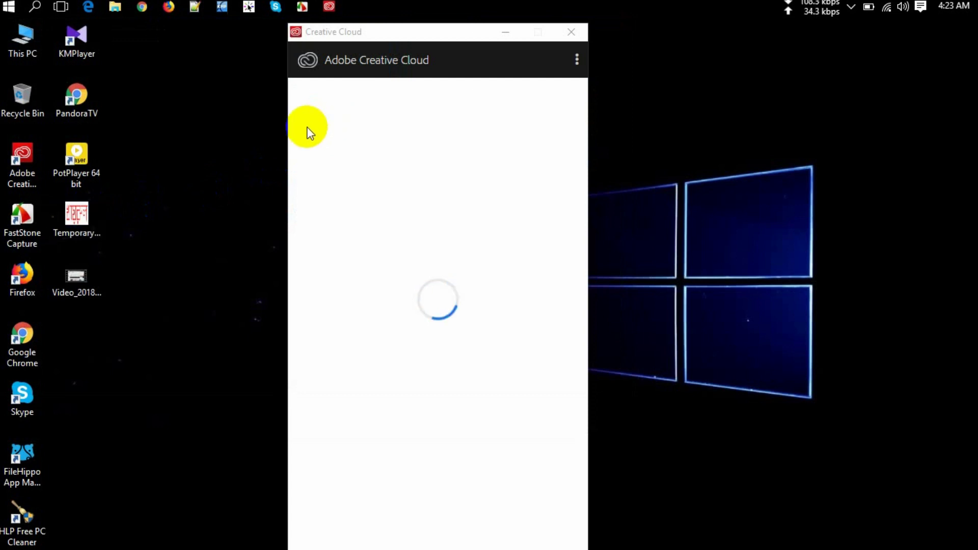
click(494, 42)
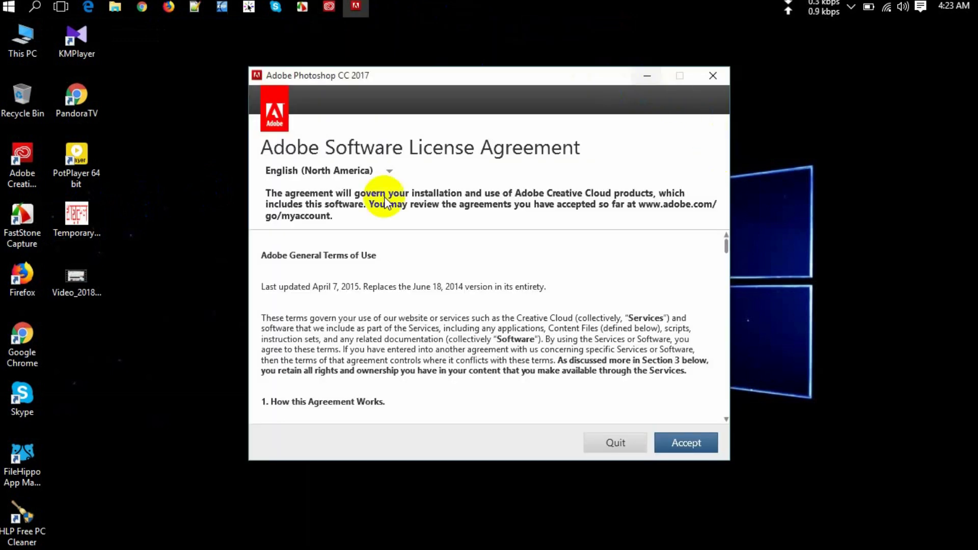
- Minimize the Creative Cloud sign-in window and accept Photoshop's Software License Agreement
click(357, 6)
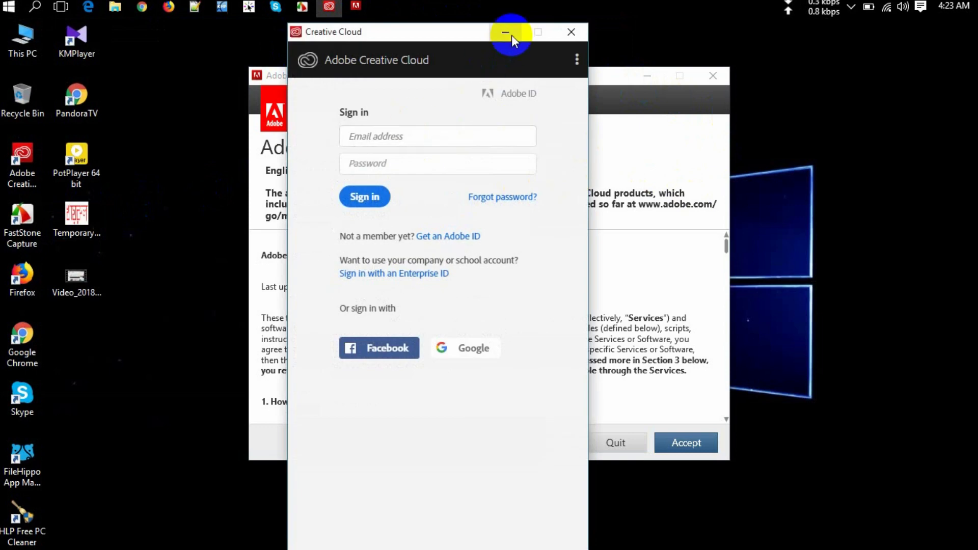
click(511, 35)
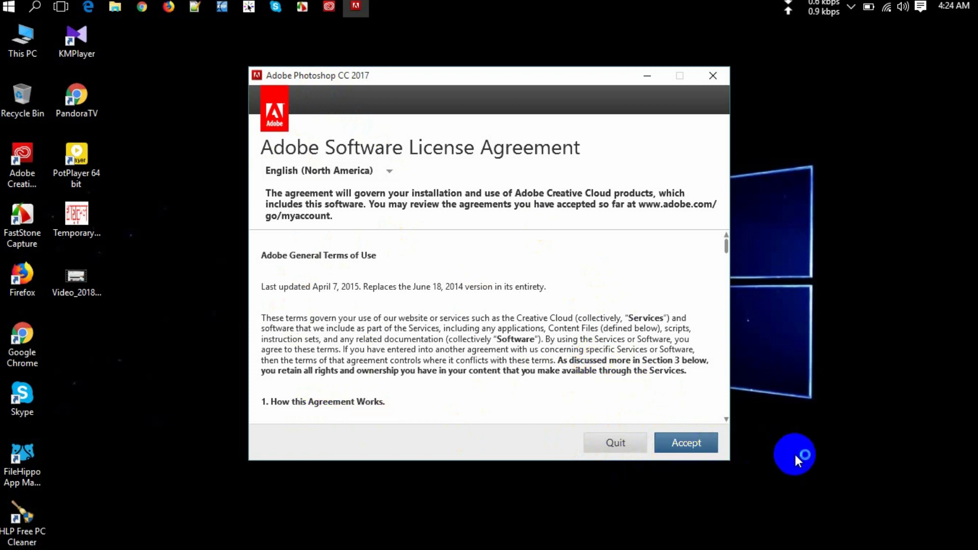
click(695, 443)
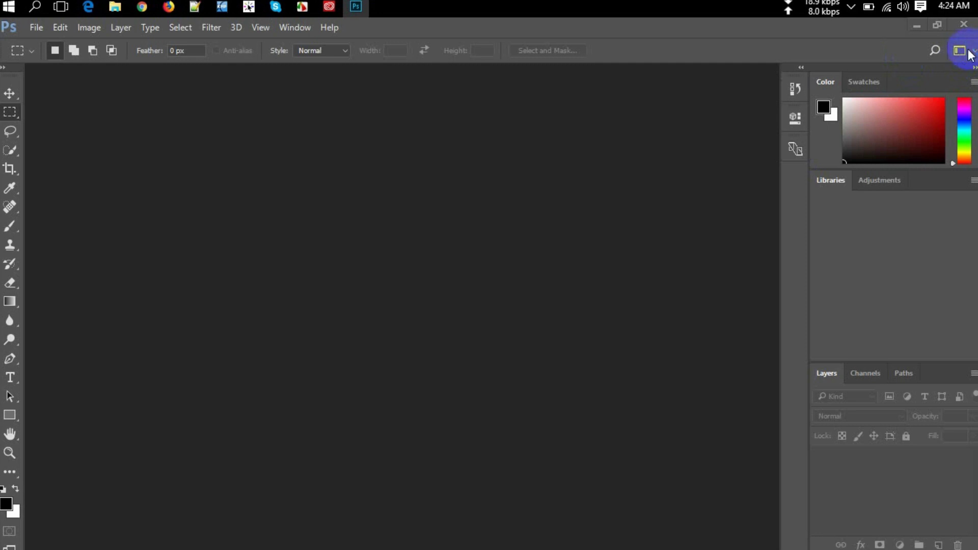
- Switch between Photoshop and Creative Cloud, leaving Photoshop minimized behind the empty Creative Cloud sign-in window
click(326, 7)
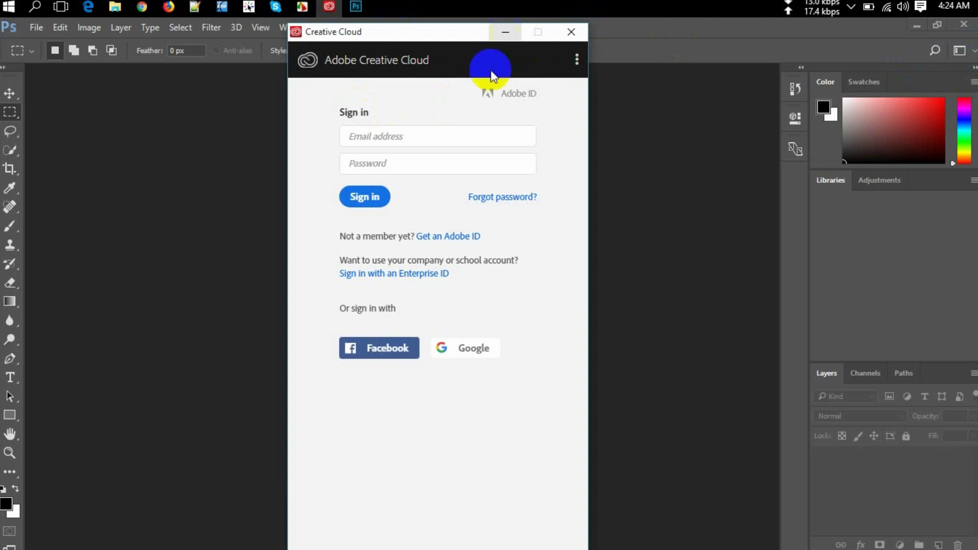
click(402, 135)
click(429, 168)
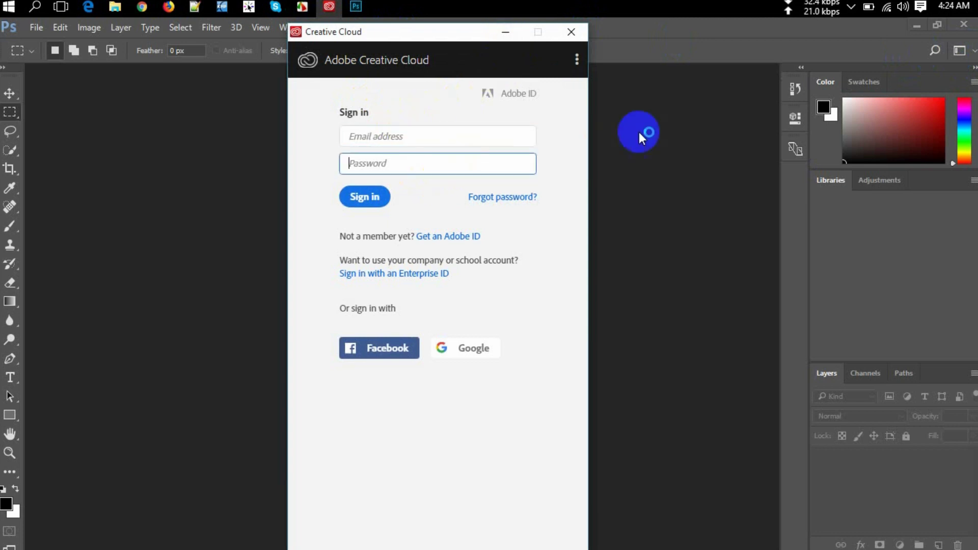
click(639, 132)
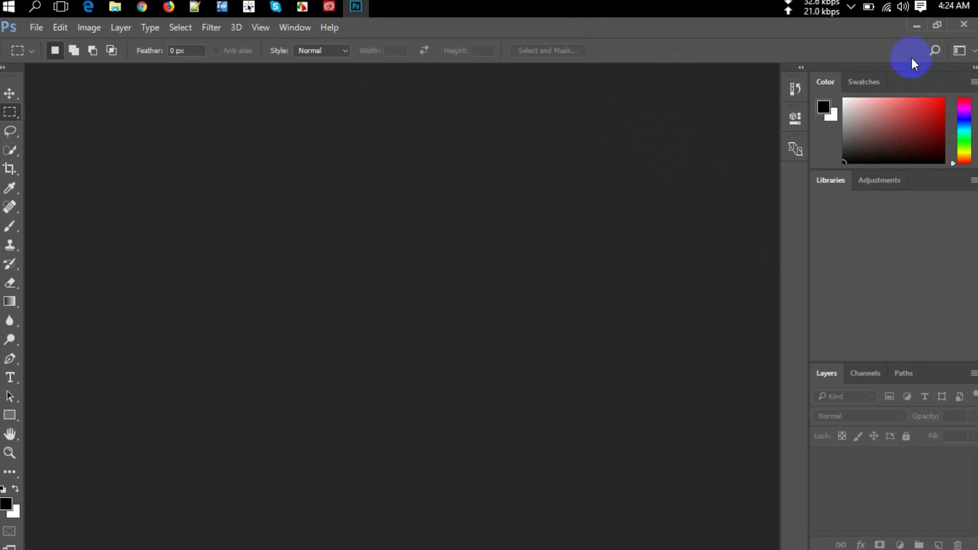
click(916, 27)
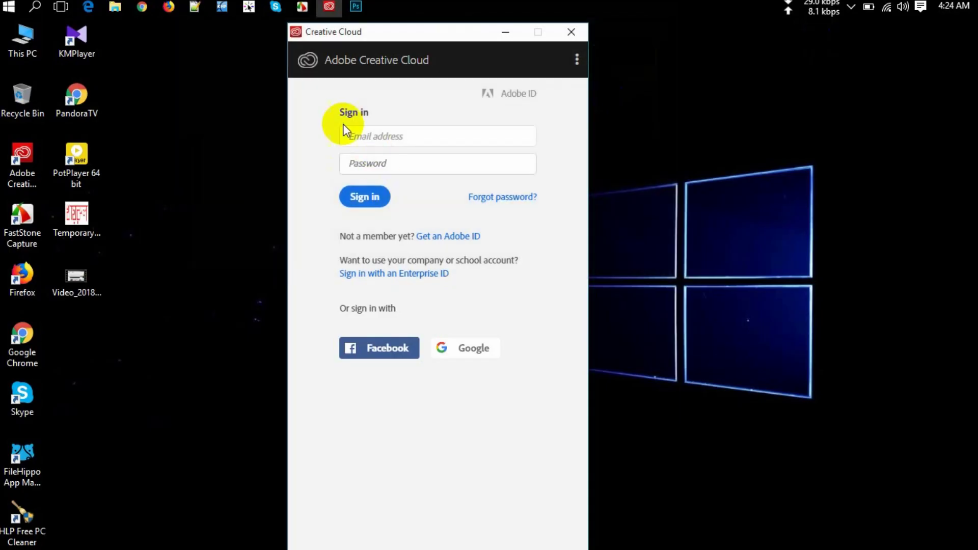
click(577, 60)
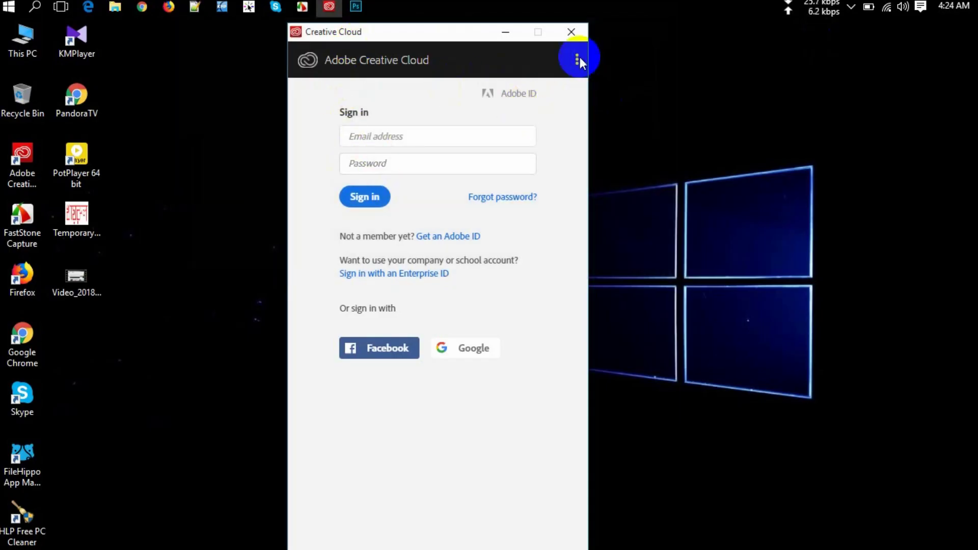
click(356, 6)
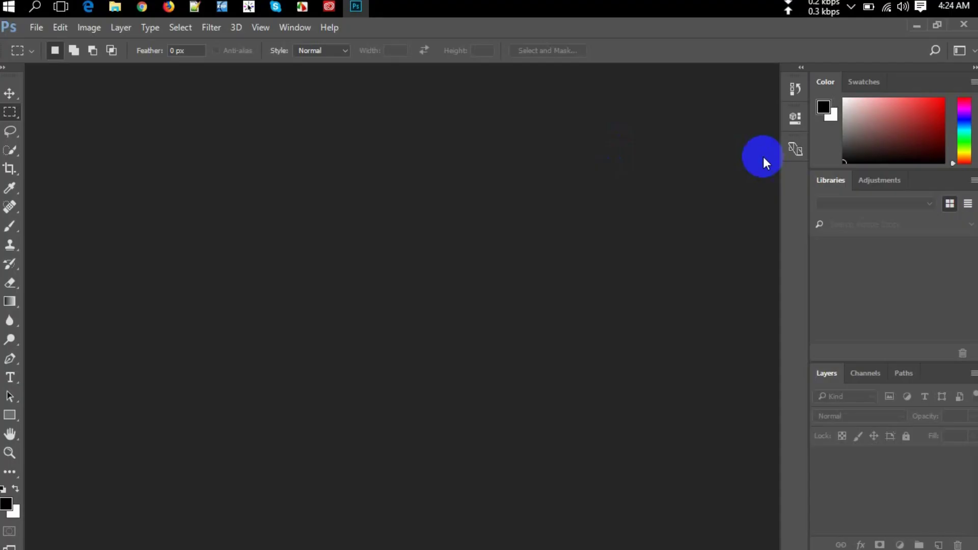
click(917, 26)
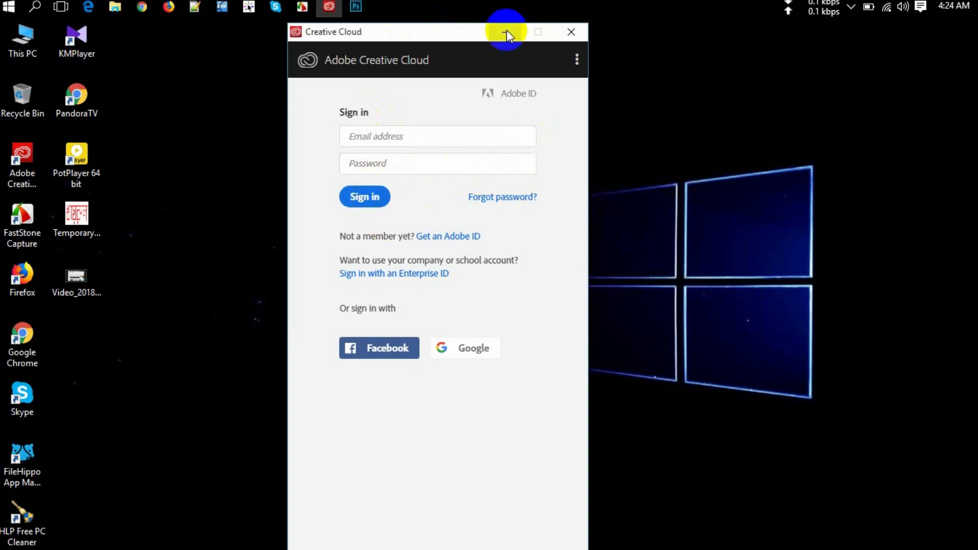
click(452, 39)
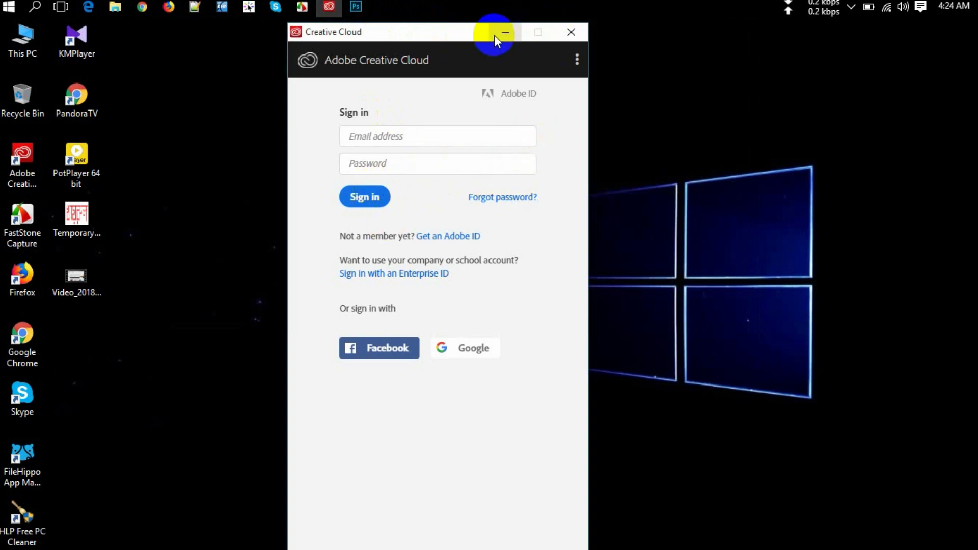